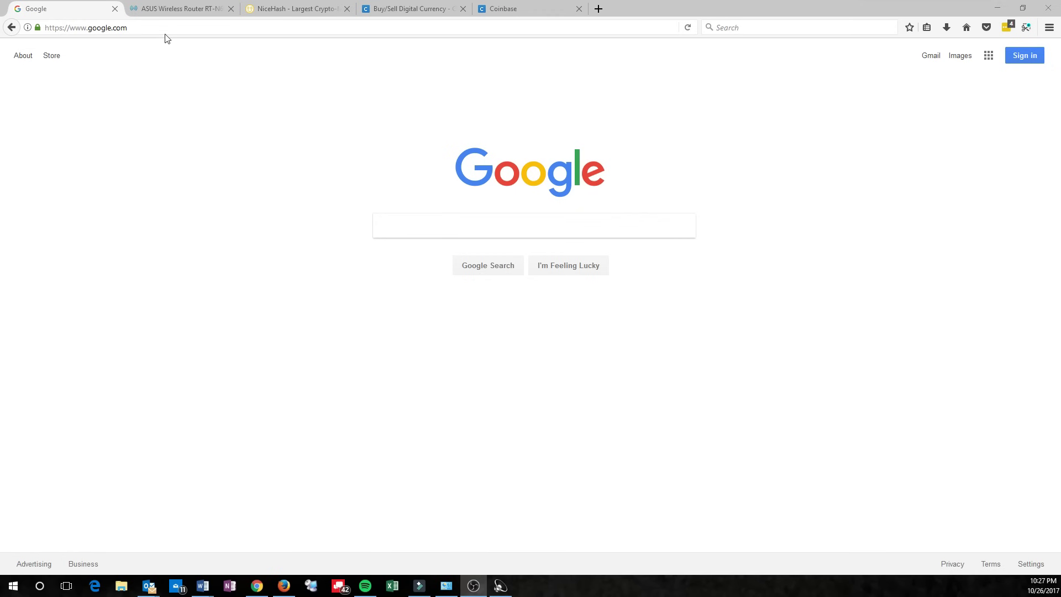
In the router admin, list the connected clients to find the antMiner at 10.0.10.8
click(173, 10)
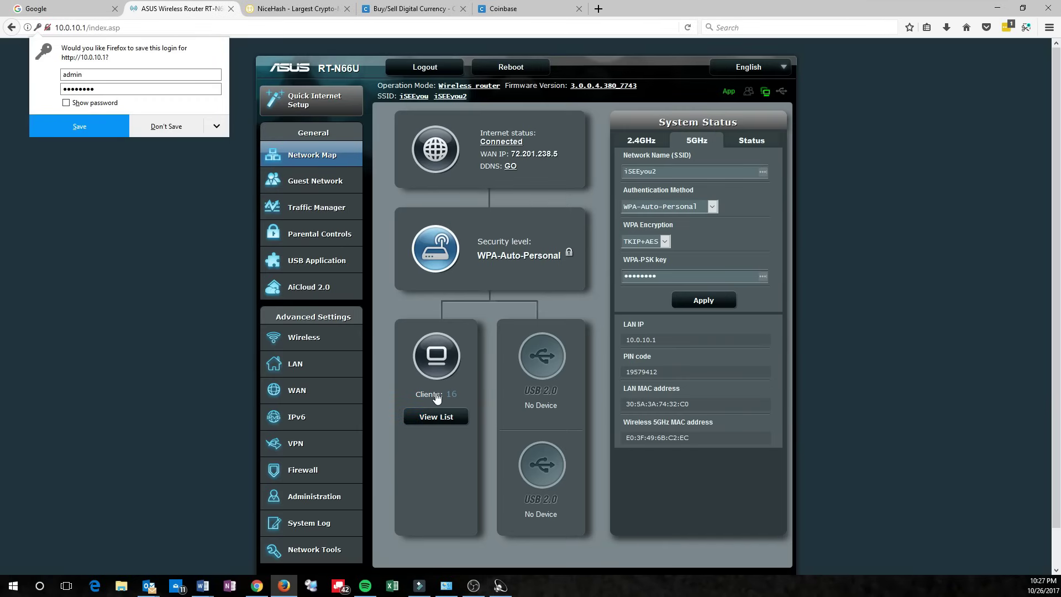
click(443, 420)
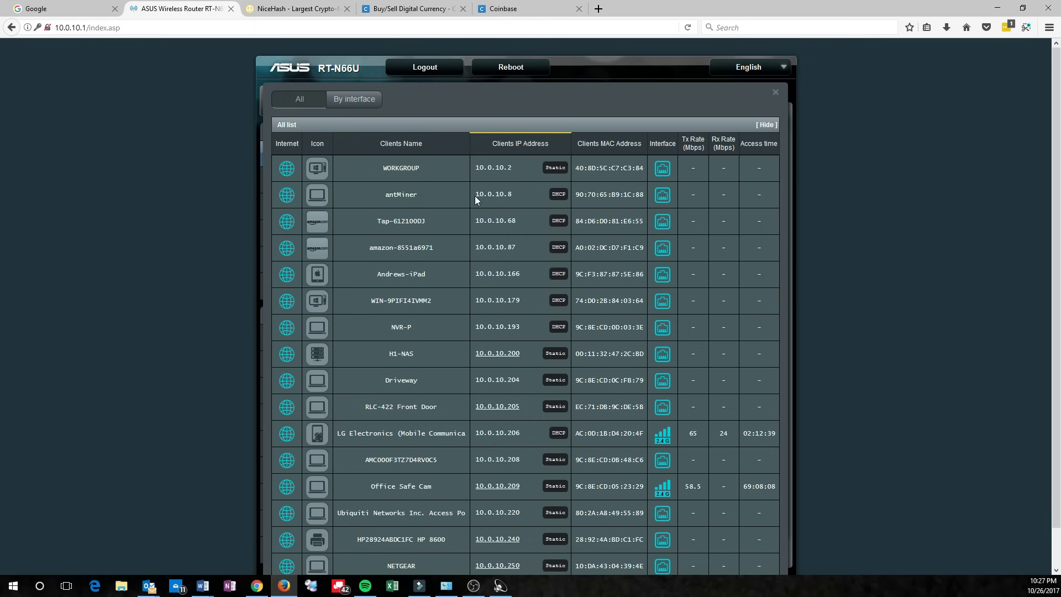
Load 10.0.10.8, log in without saving the login, and note the file system version date
click(287, 25)
text(10.0.10.8/)
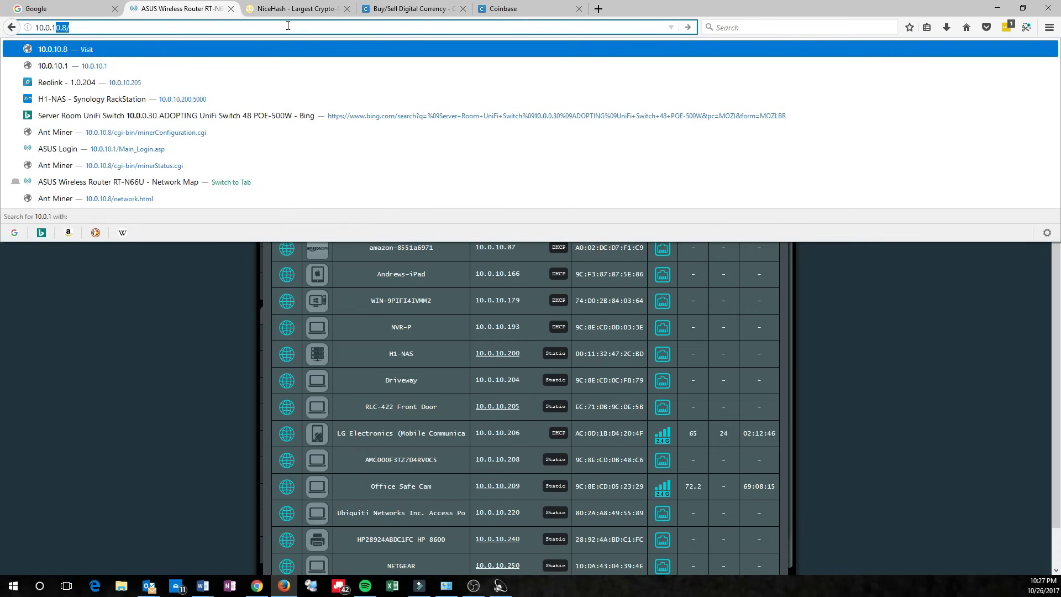
key(Return)
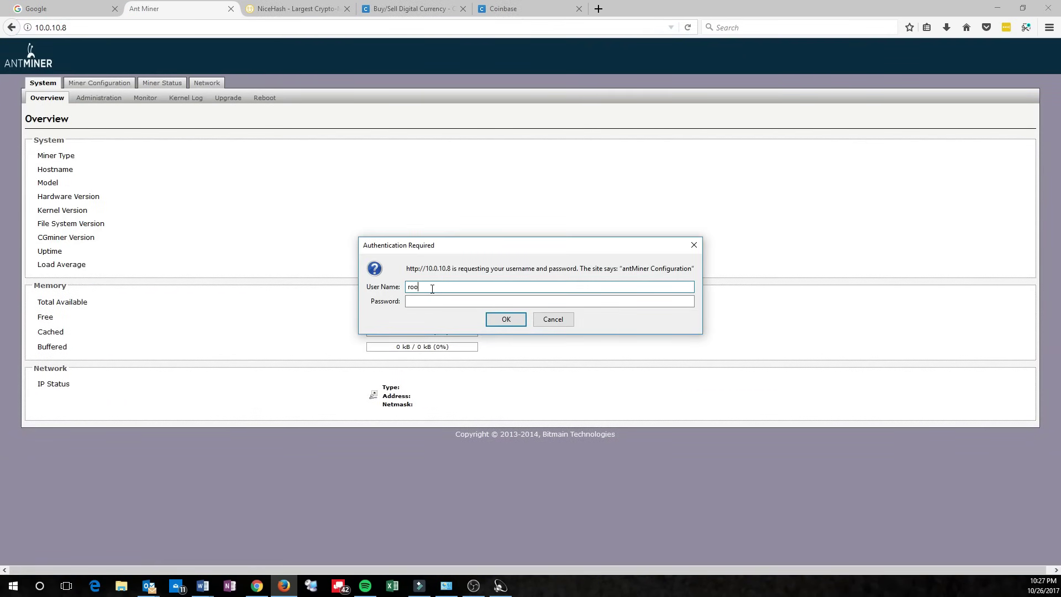
key(Tab)
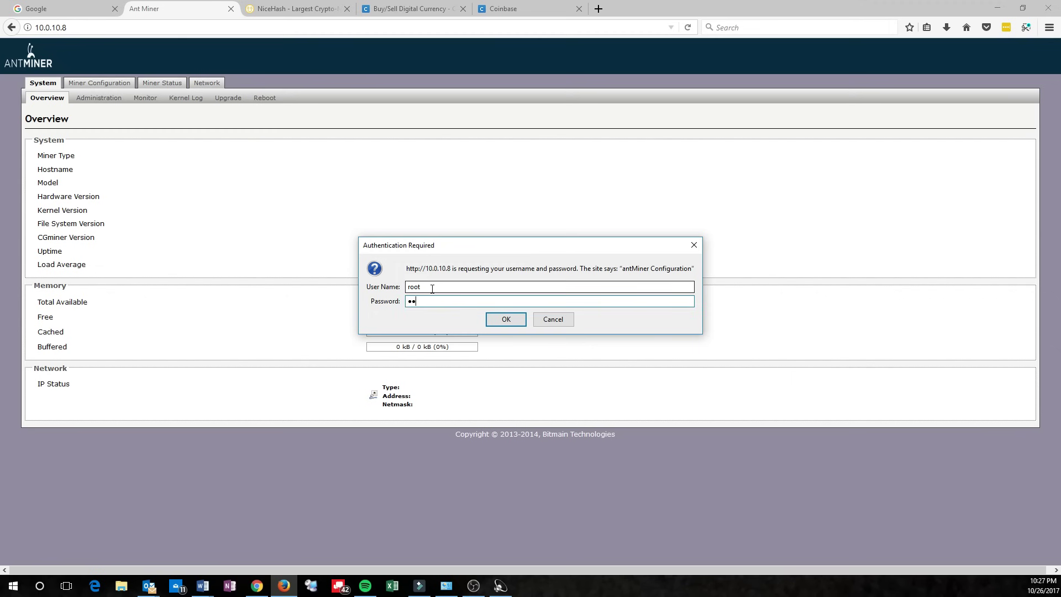
key(Return)
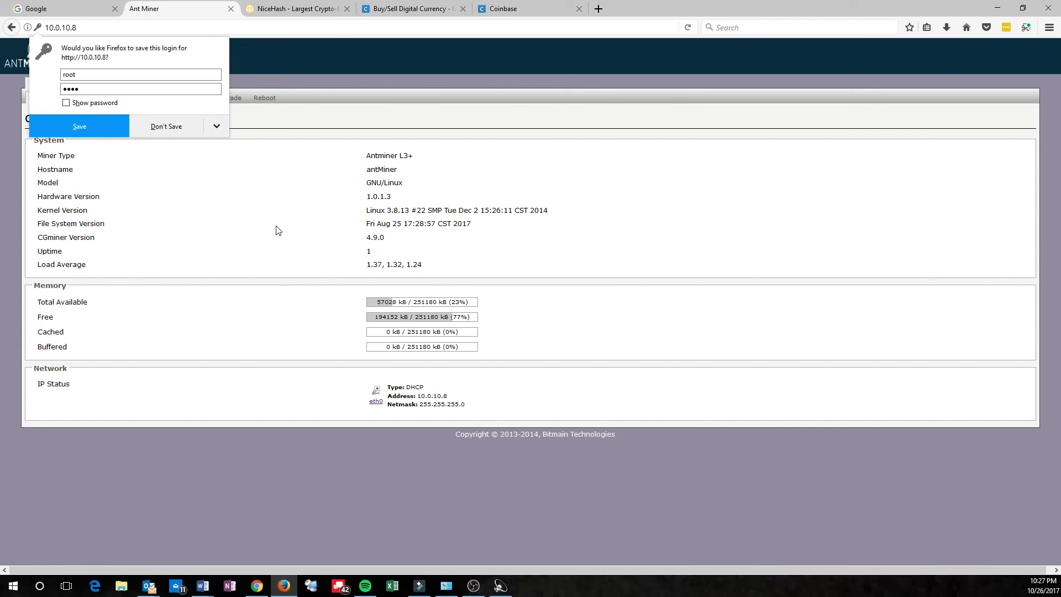
click(176, 126)
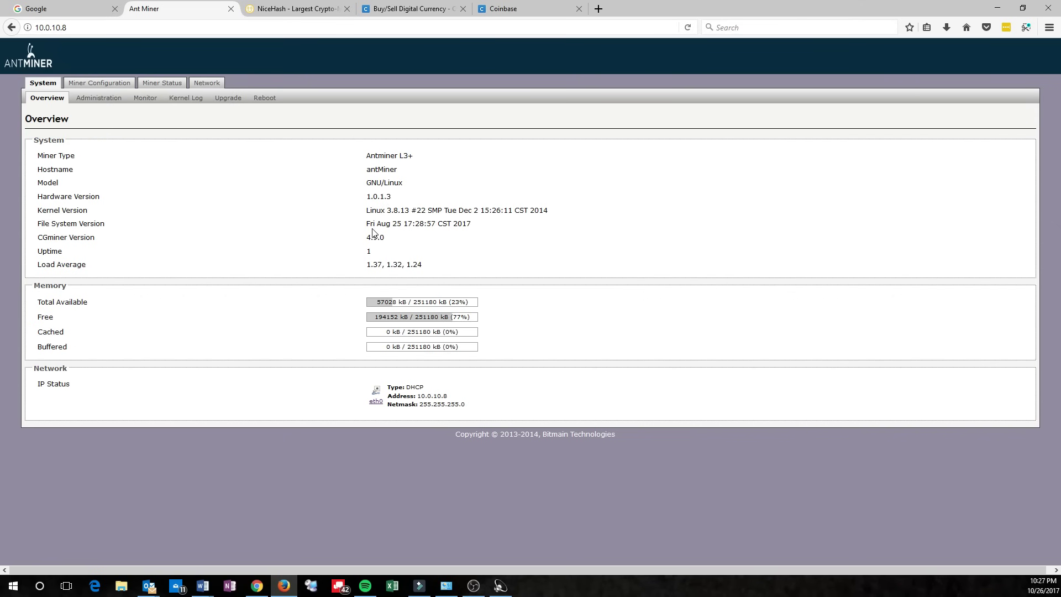
drag(363, 224, 437, 222)
click(434, 236)
Review hashrate (average 501.23) and 8h20m56s runtime, then check the Pool 1 URL in configuration
click(154, 89)
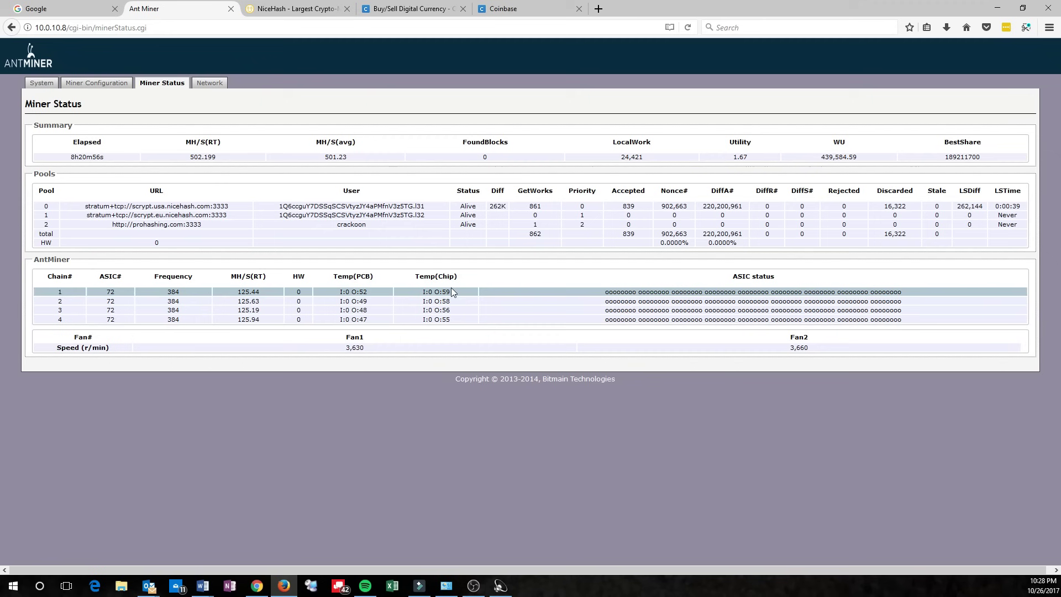
drag(194, 157, 218, 159)
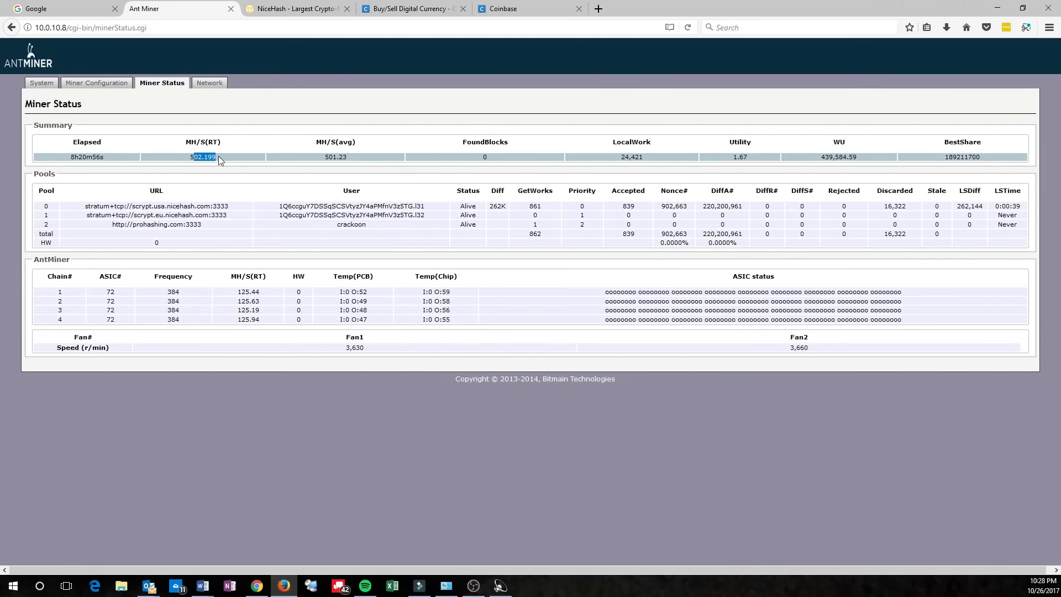
drag(306, 157, 354, 154)
drag(129, 157, 62, 162)
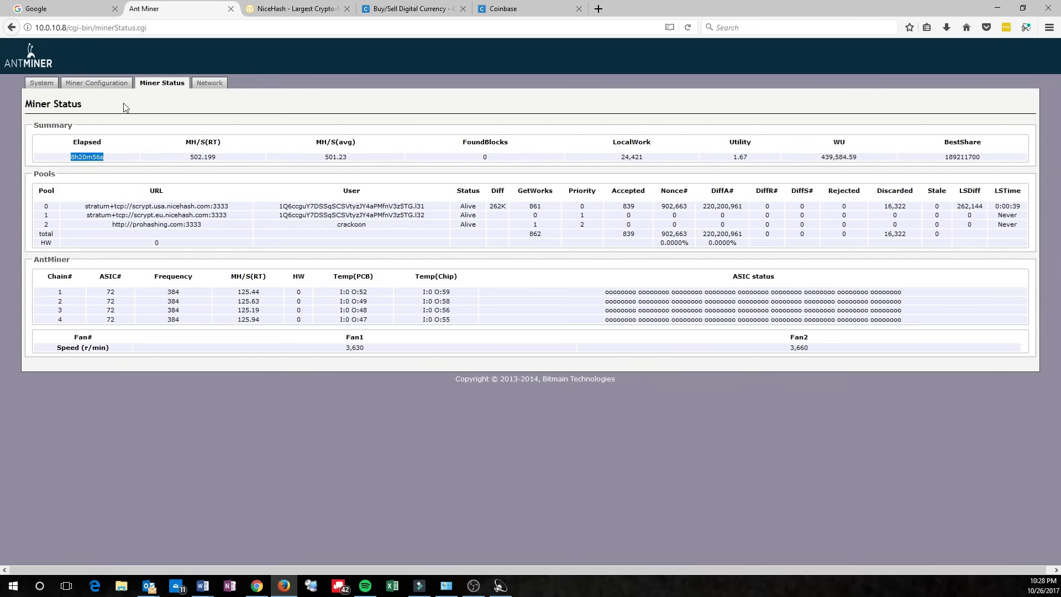
click(94, 86)
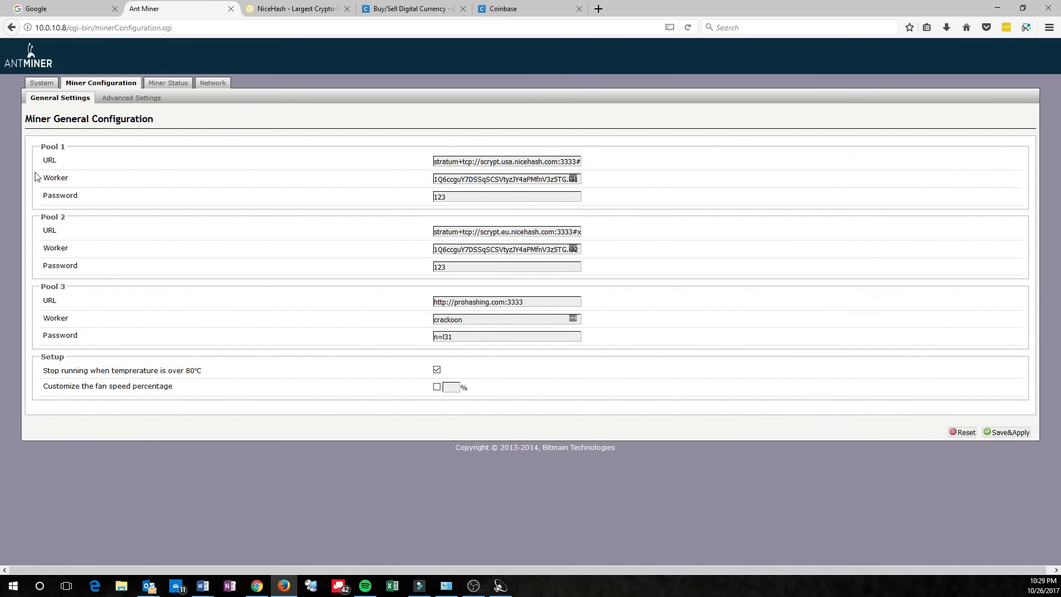
drag(436, 160, 381, 162)
On NiceHash's ASIC guide, generate the Scrypt stratum for USA - San Jose
click(279, 14)
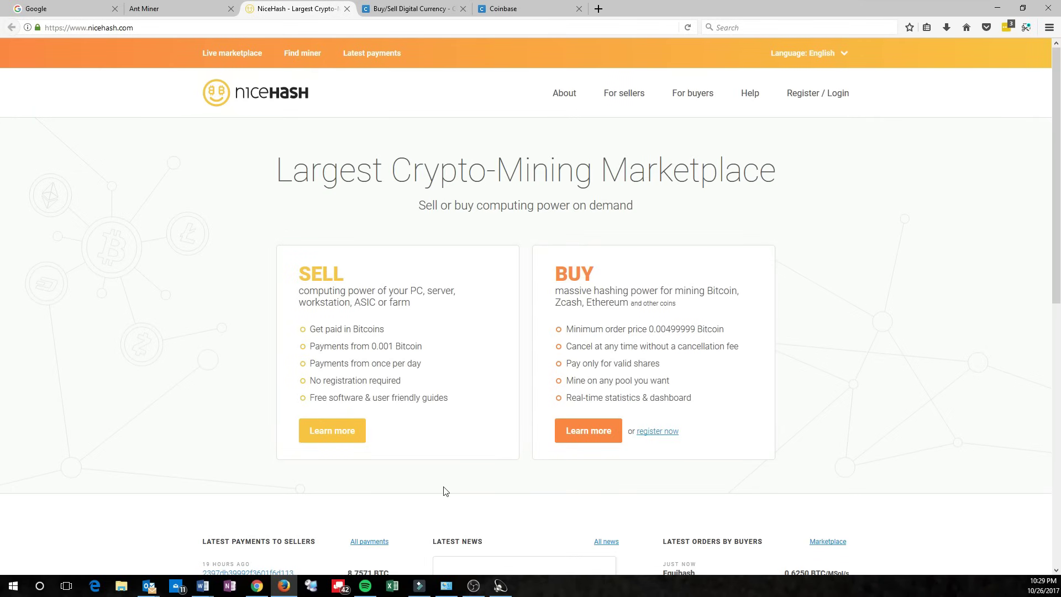
click(334, 443)
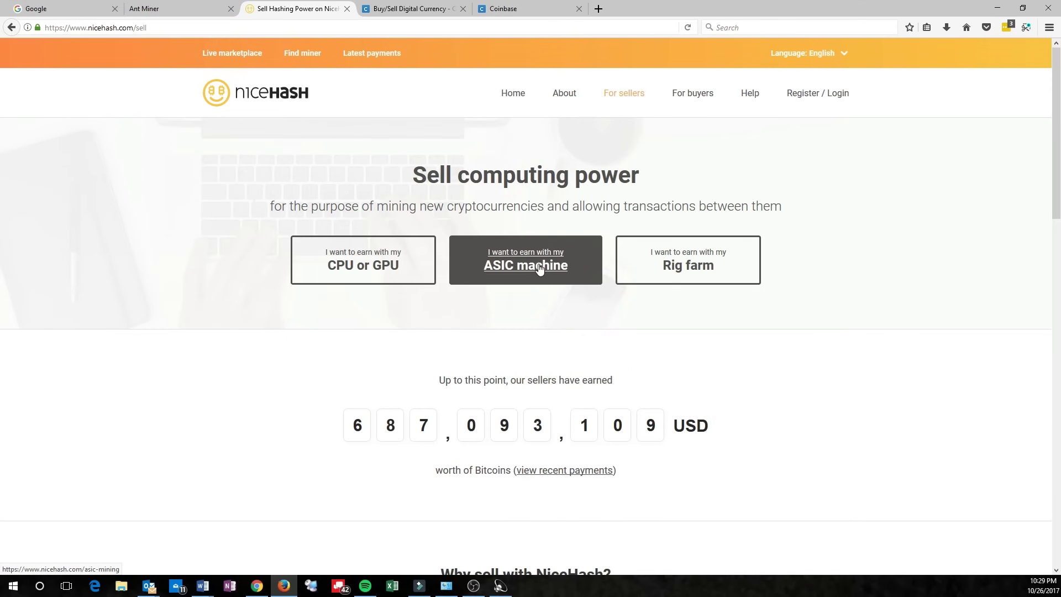
click(518, 269)
scroll(513, 246, down, 2)
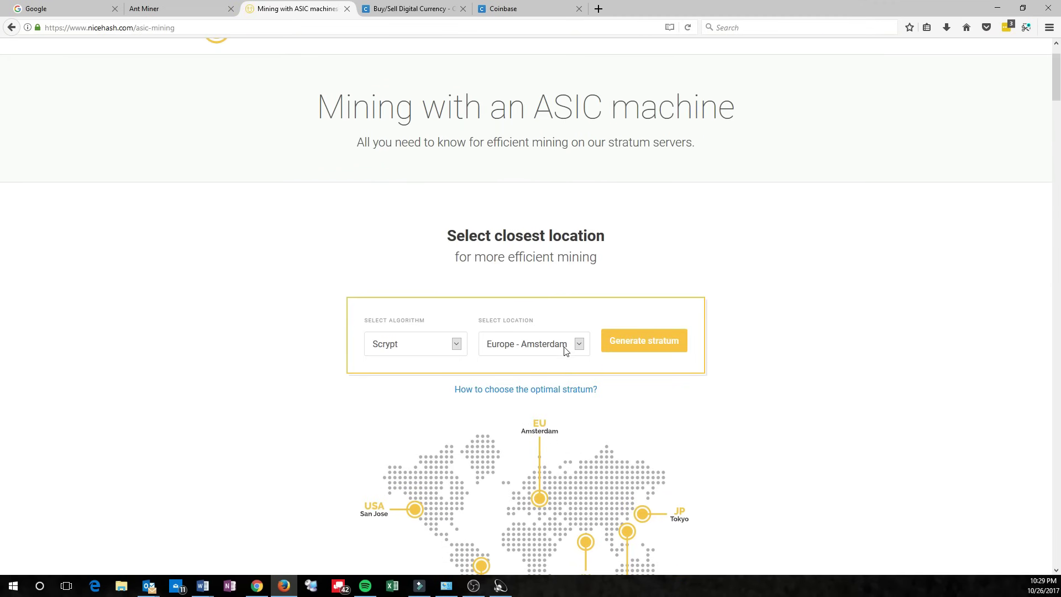
click(579, 347)
click(676, 338)
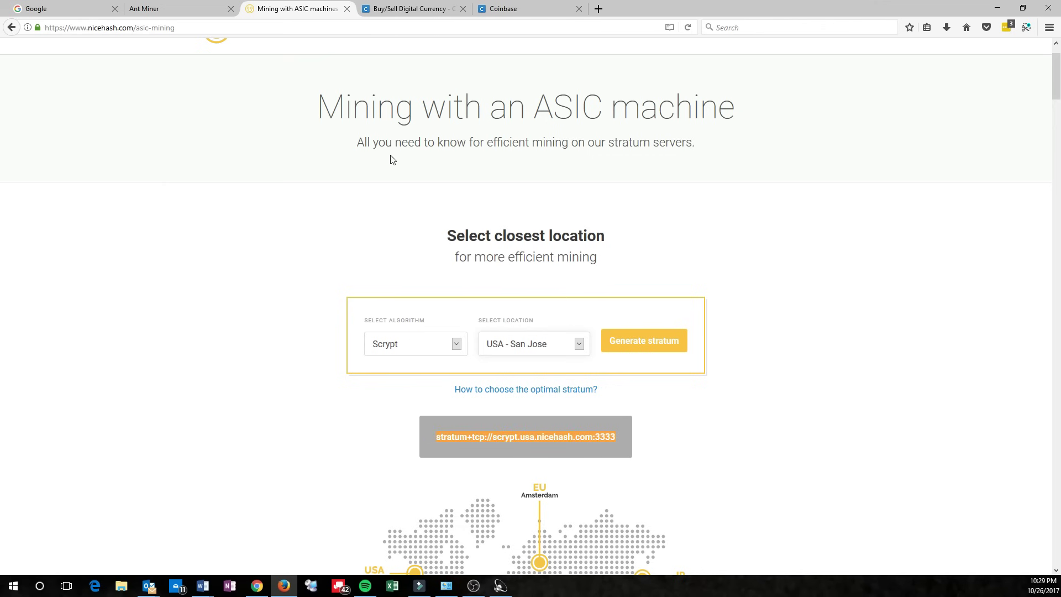
Compare the miner's Pool 1 URL and worker address against NiceHash, then go to Coinbase
click(194, 11)
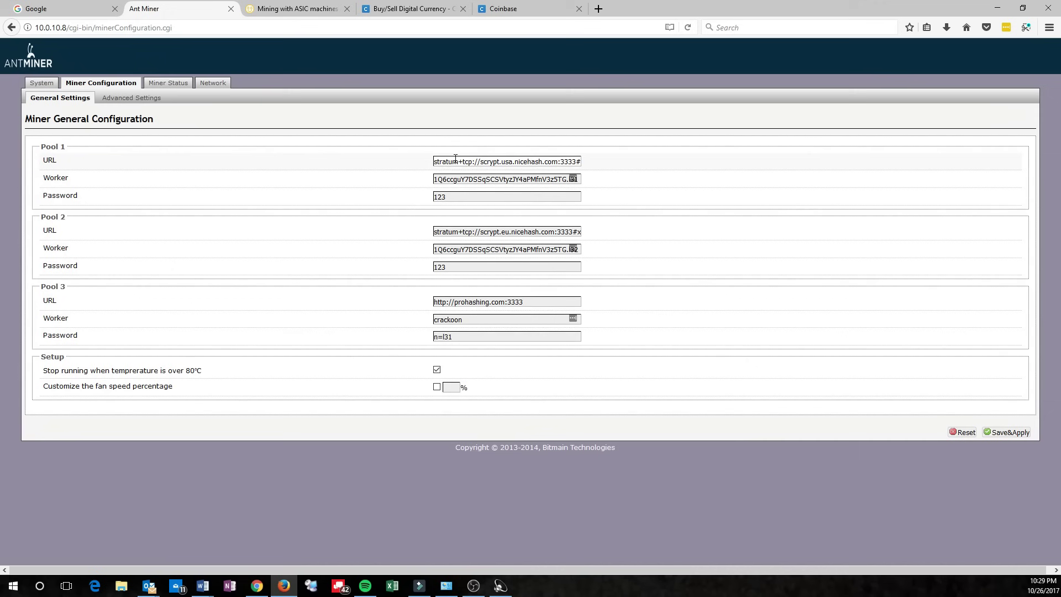
drag(452, 161, 543, 159)
click(397, 158)
click(440, 180)
drag(436, 180, 529, 177)
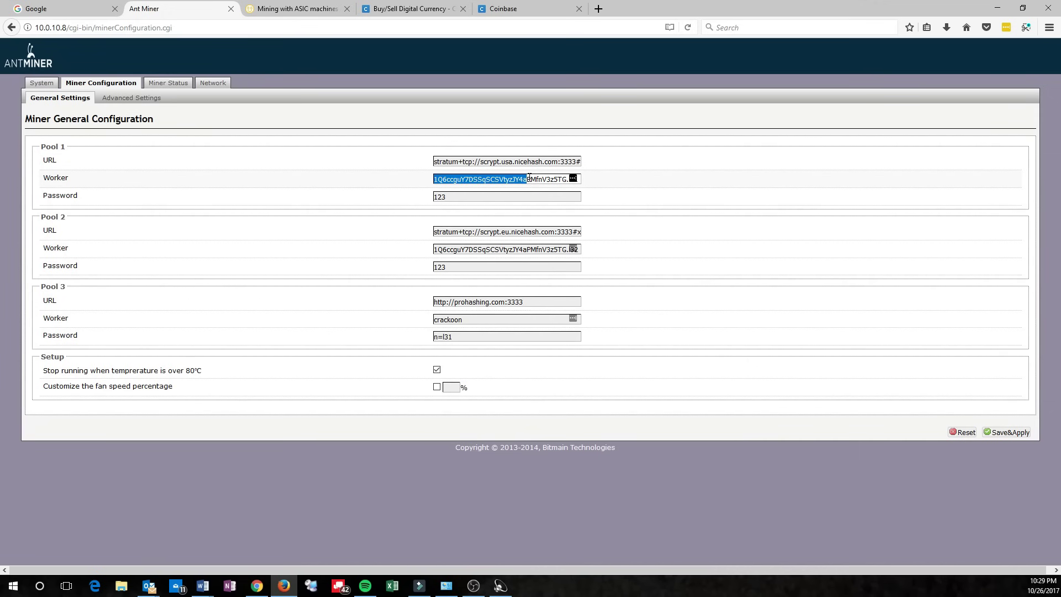
click(236, 183)
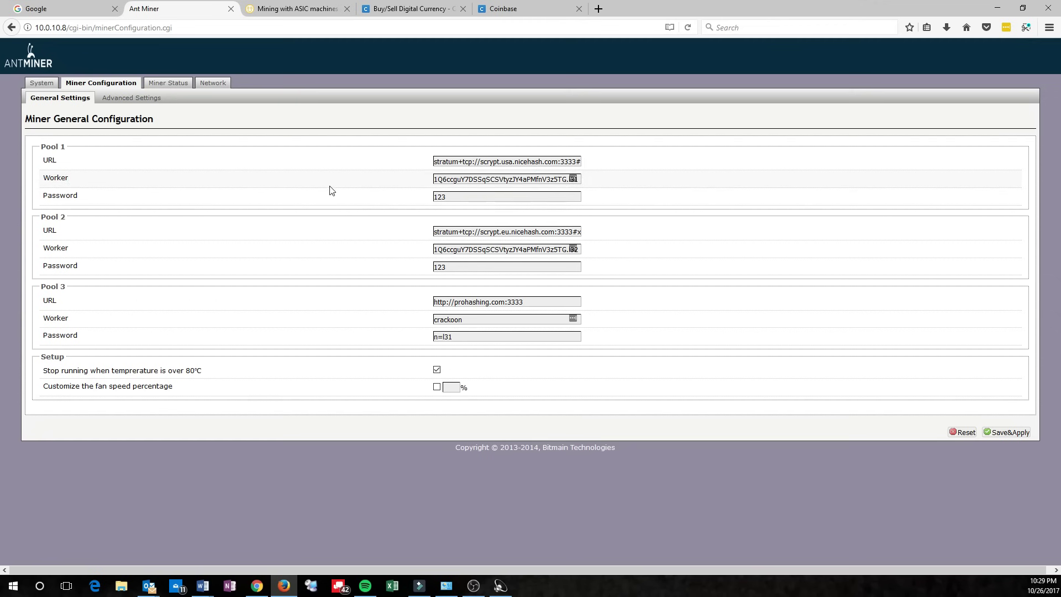
drag(535, 179, 433, 179)
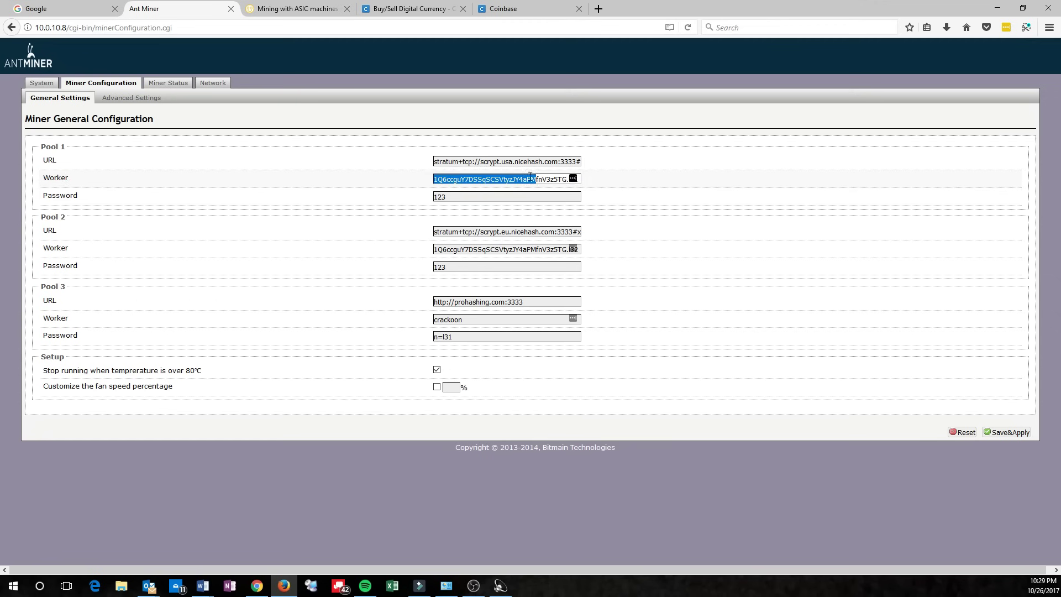
click(401, 158)
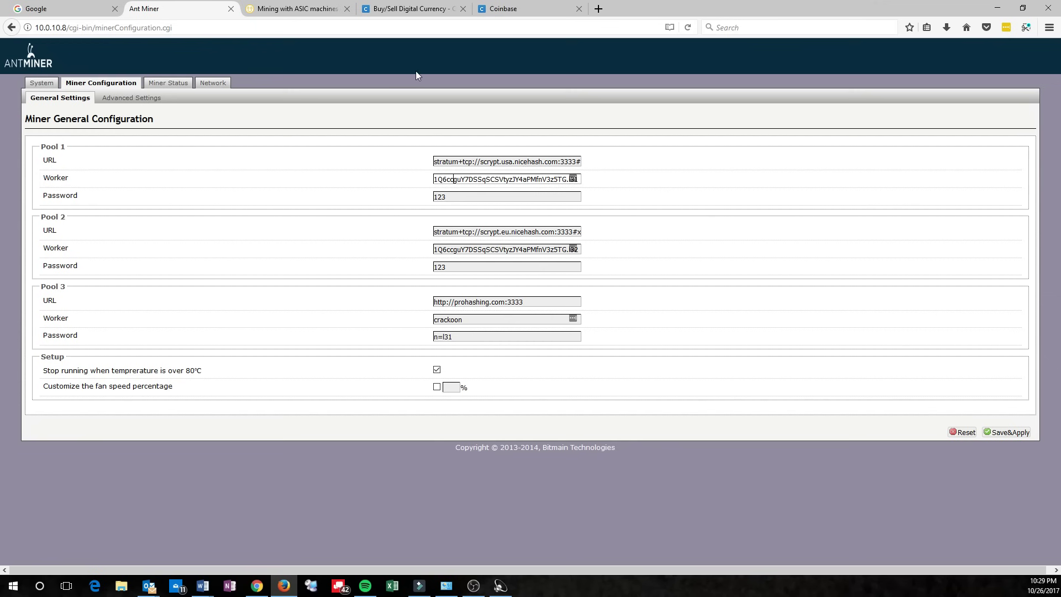
click(409, 9)
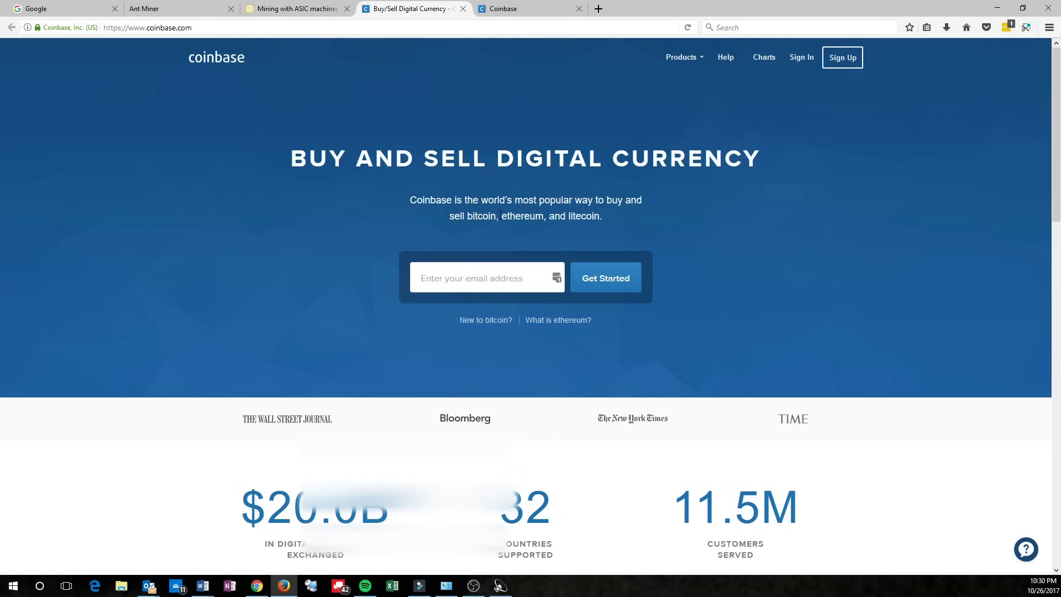
Reveal the BTC wallet's receiving address with QR code and copy it
click(521, 10)
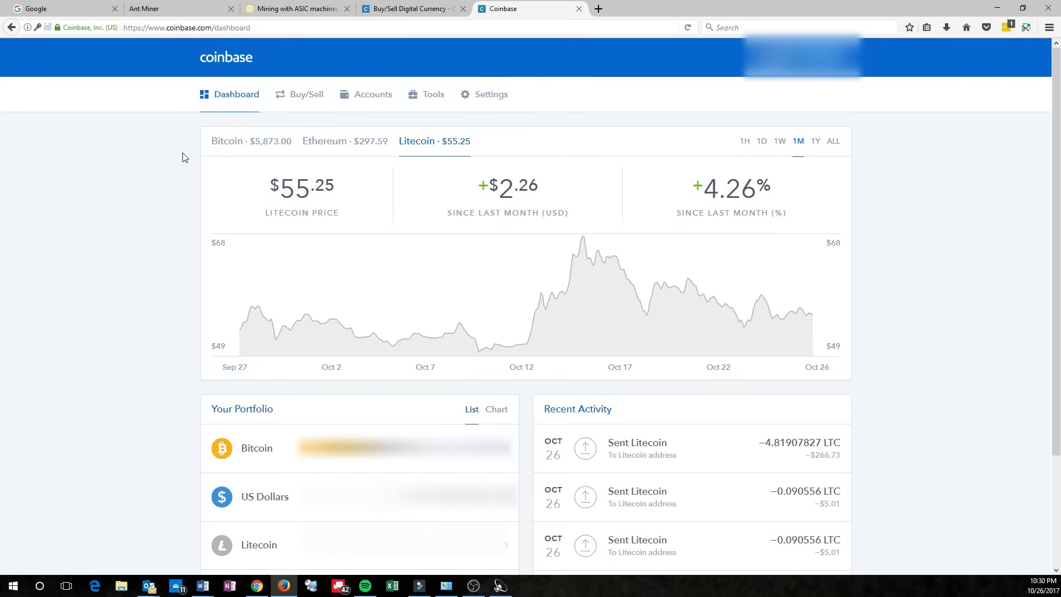
click(367, 98)
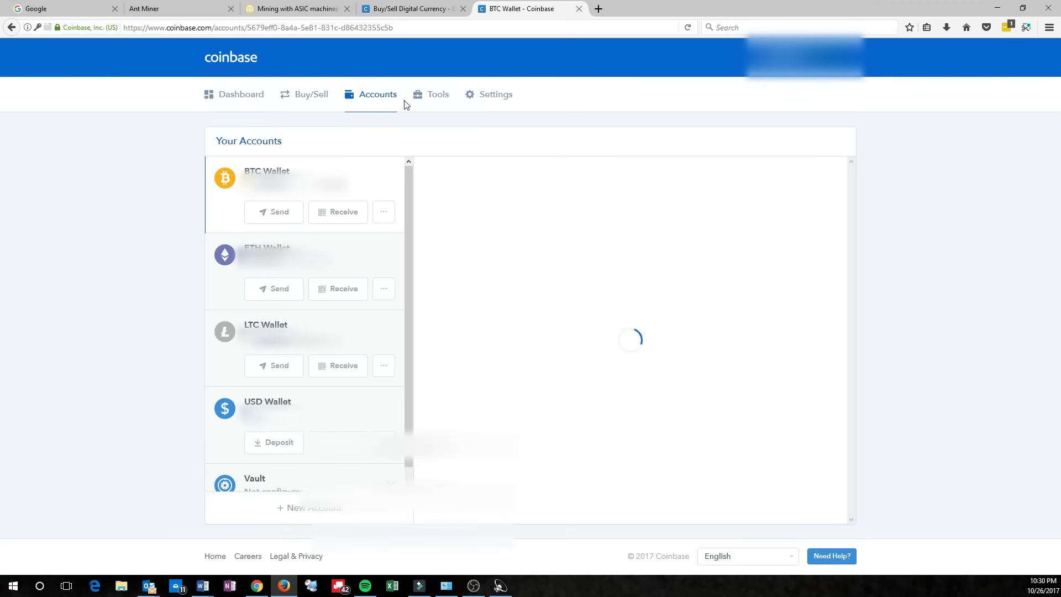
click(334, 215)
click(532, 381)
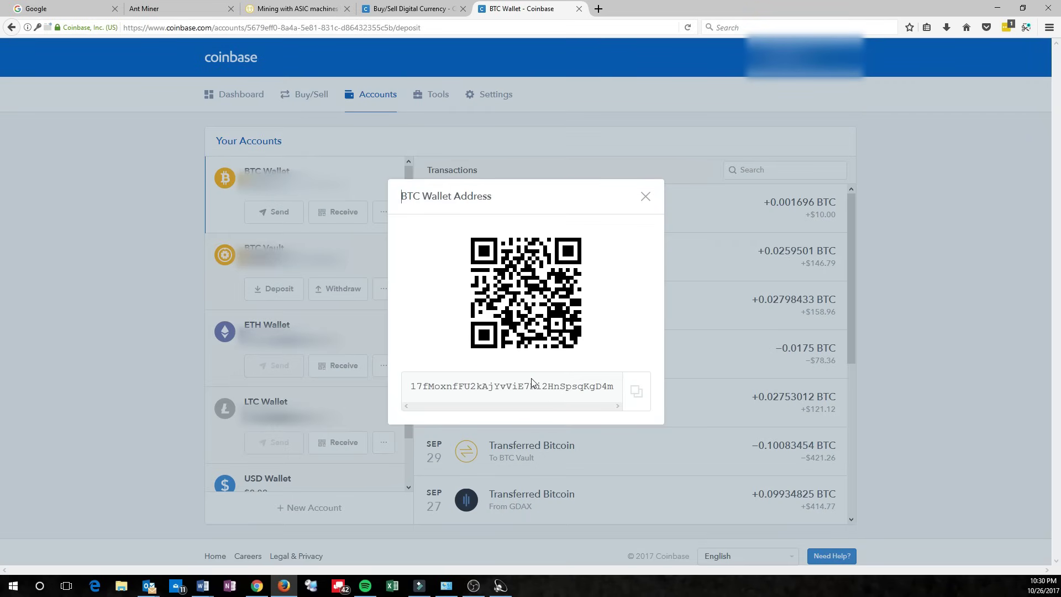
click(632, 391)
click(299, 10)
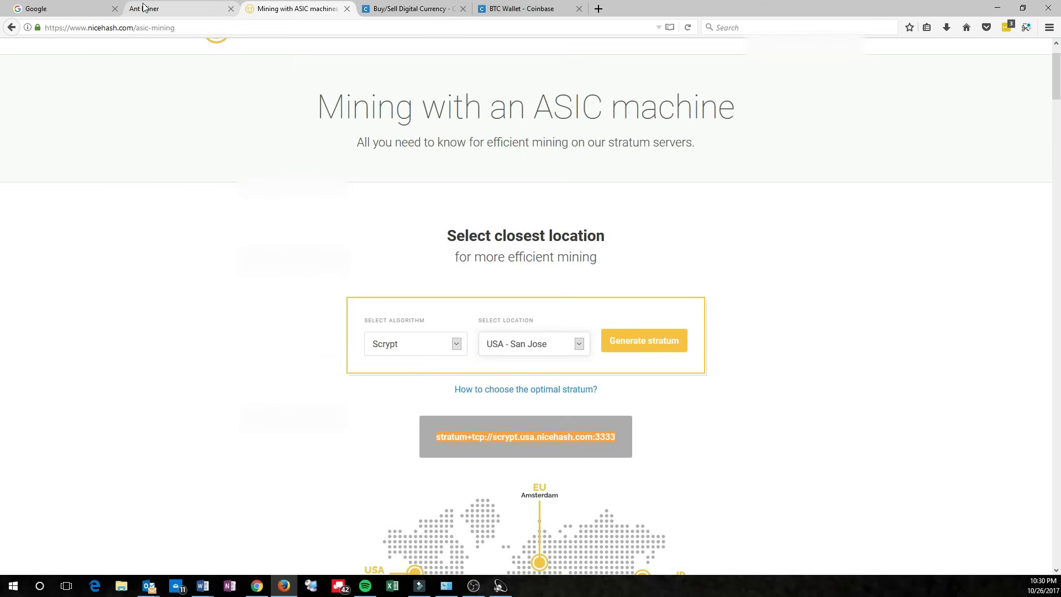
click(148, 8)
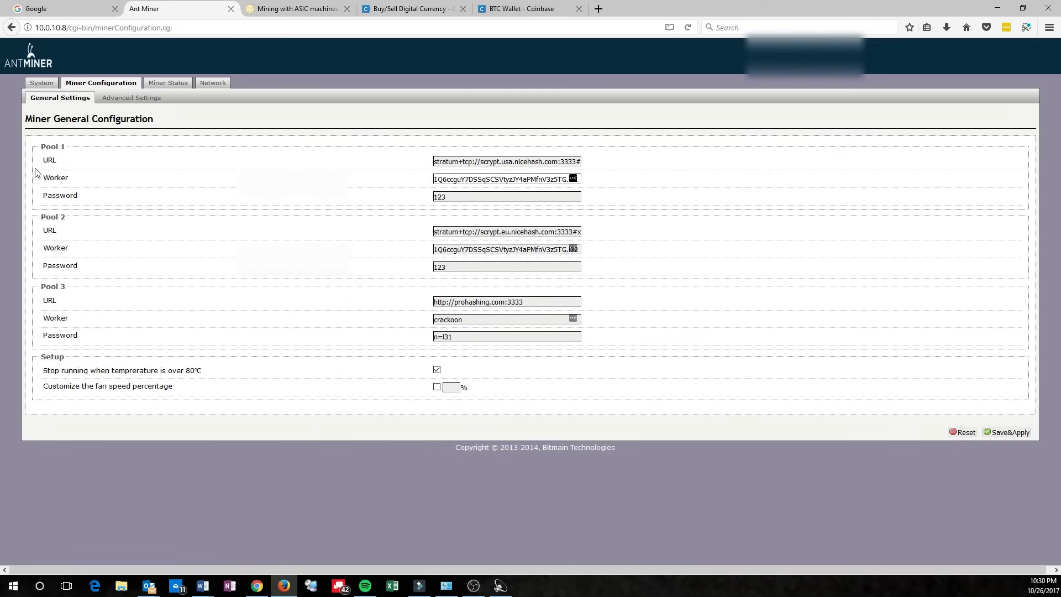
drag(436, 180, 575, 180)
click(435, 182)
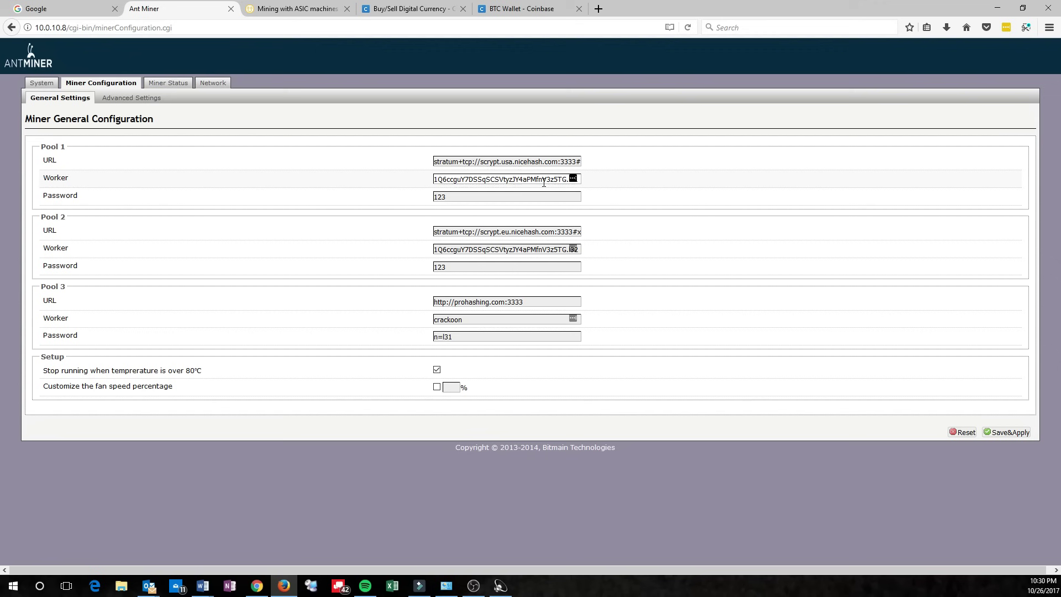
drag(544, 179, 634, 171)
click(598, 179)
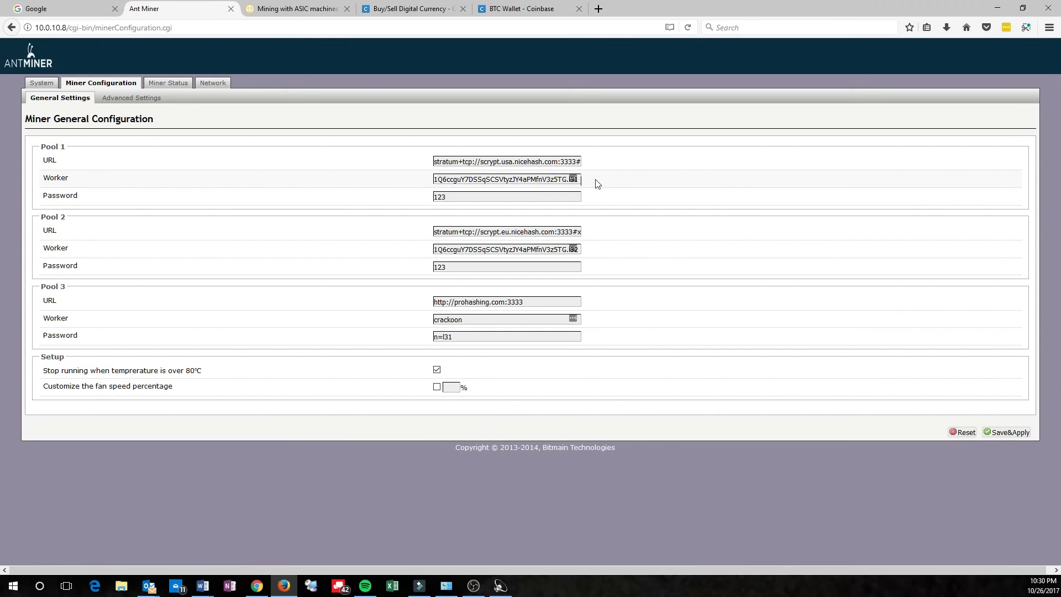
click(536, 196)
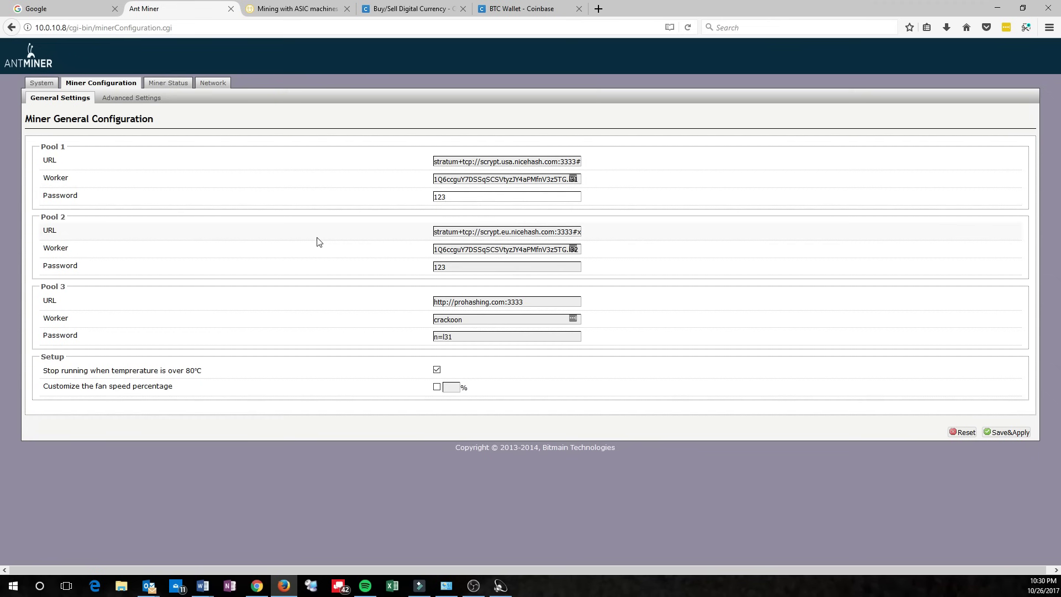
Review the Pool 2 EU stratum and Pool 3 URL, then Save&Apply the pool settings
drag(440, 234, 564, 233)
double_click(505, 233)
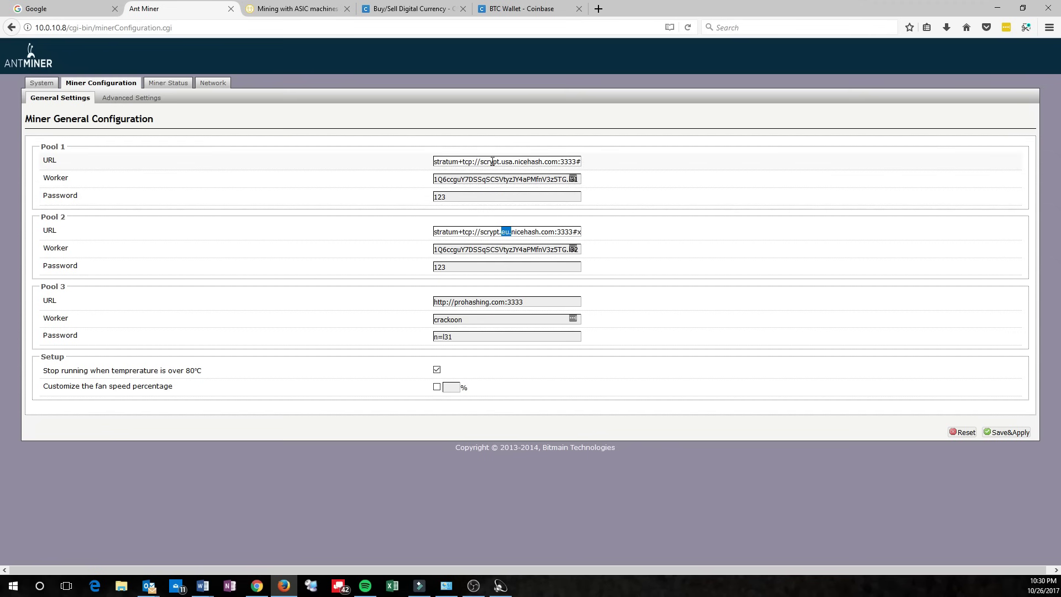
drag(525, 302, 429, 302)
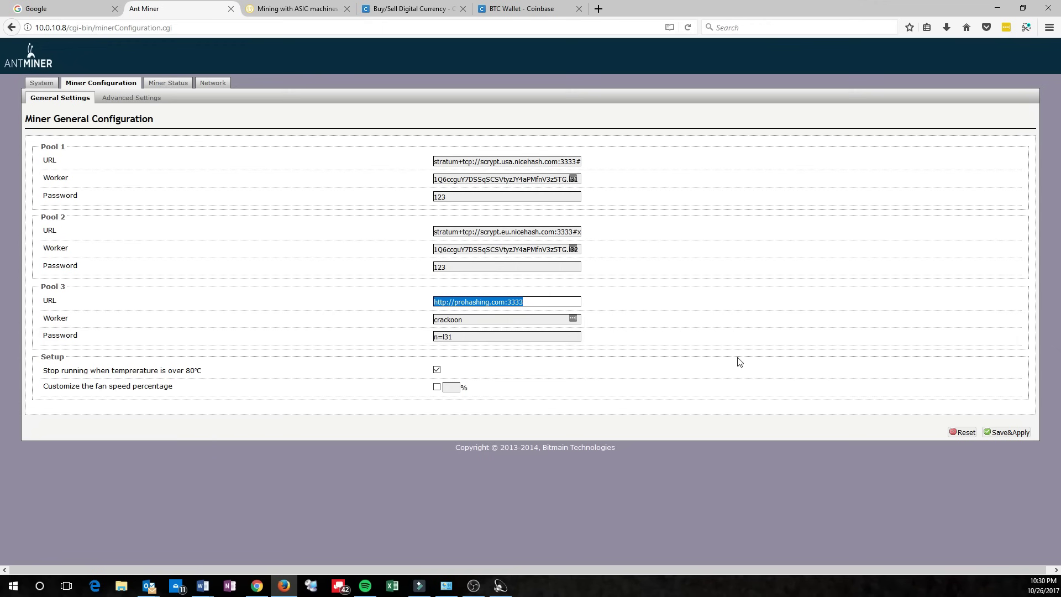
click(1006, 434)
Confirm 502.963 MH/s and each chain's ASIC status, then return to the Coinbase wallet address
click(162, 83)
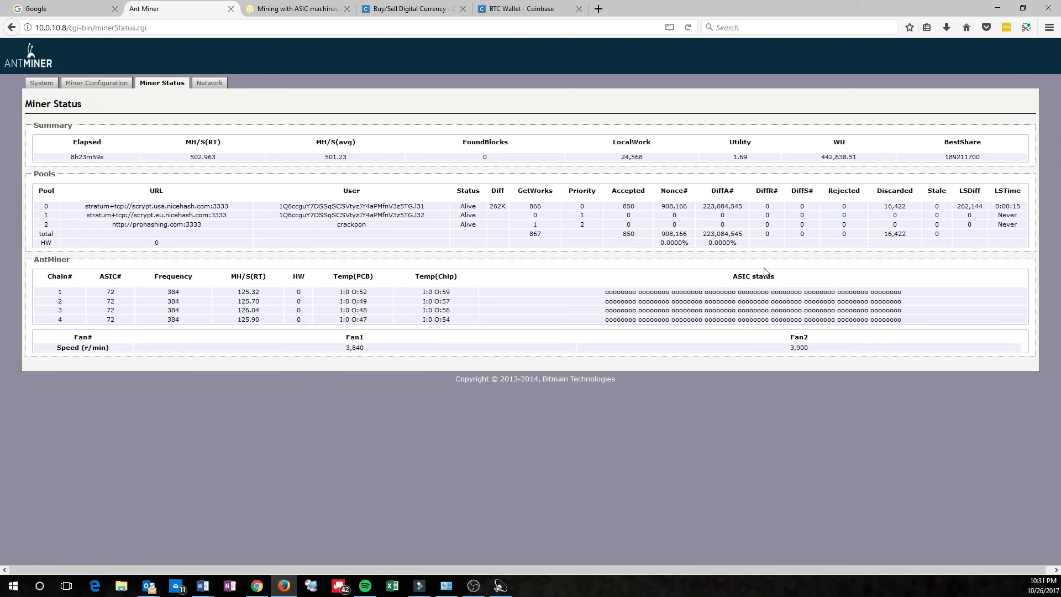
drag(784, 280, 731, 279)
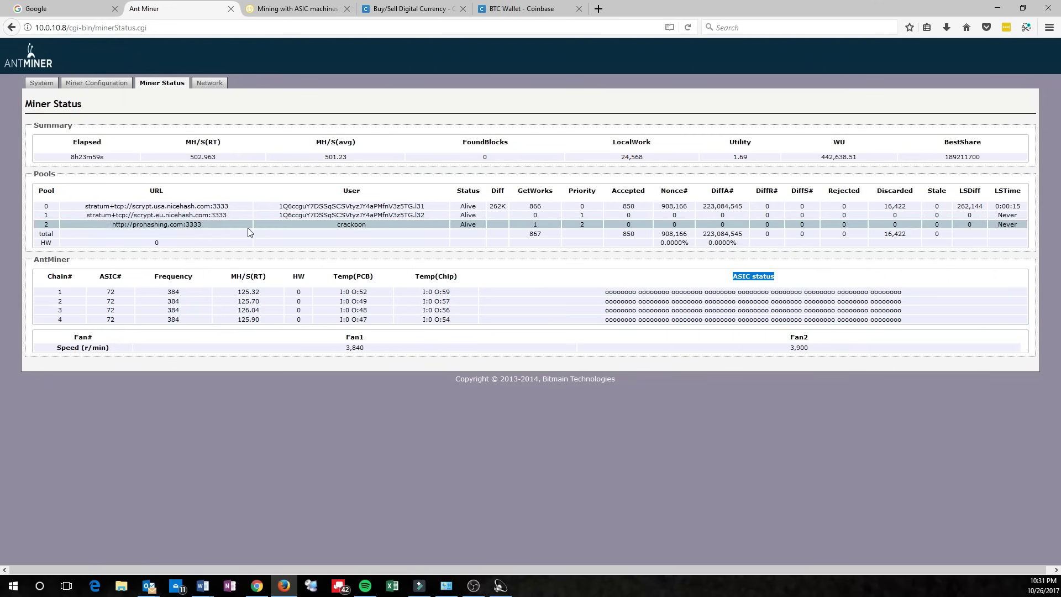
double_click(199, 157)
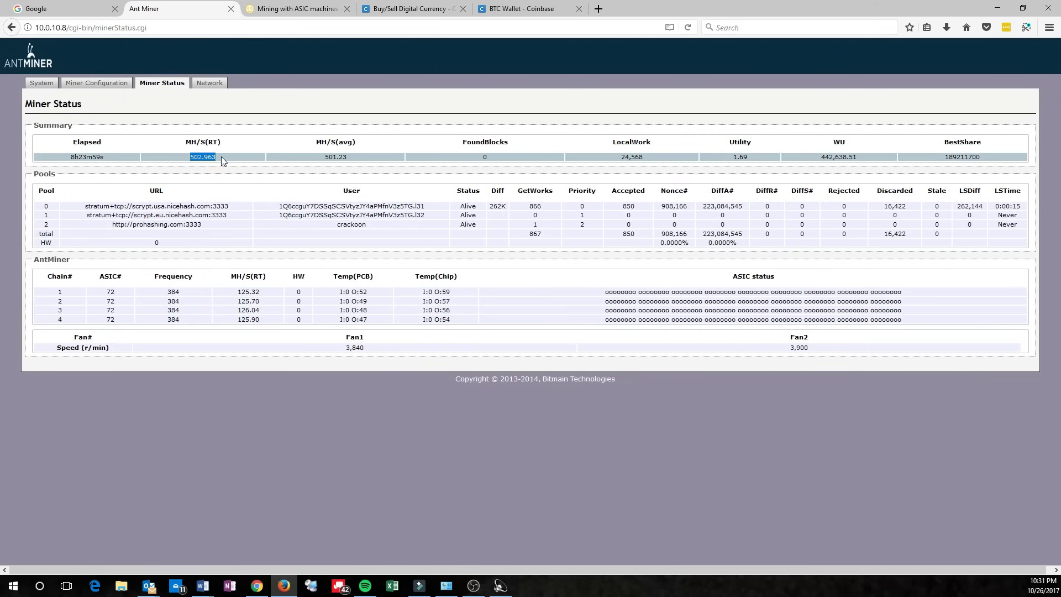
click(183, 190)
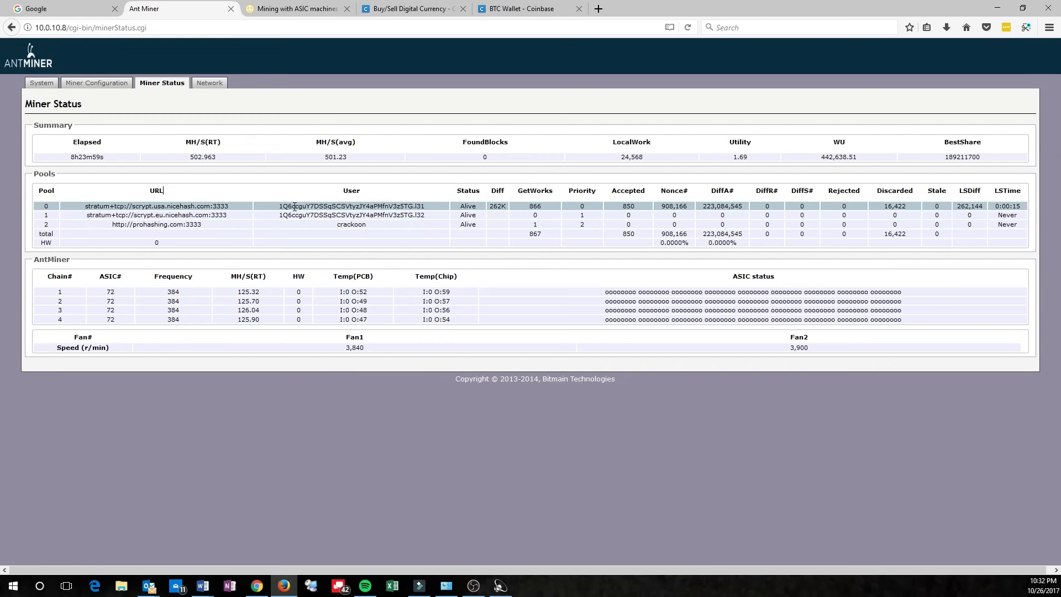
click(528, 10)
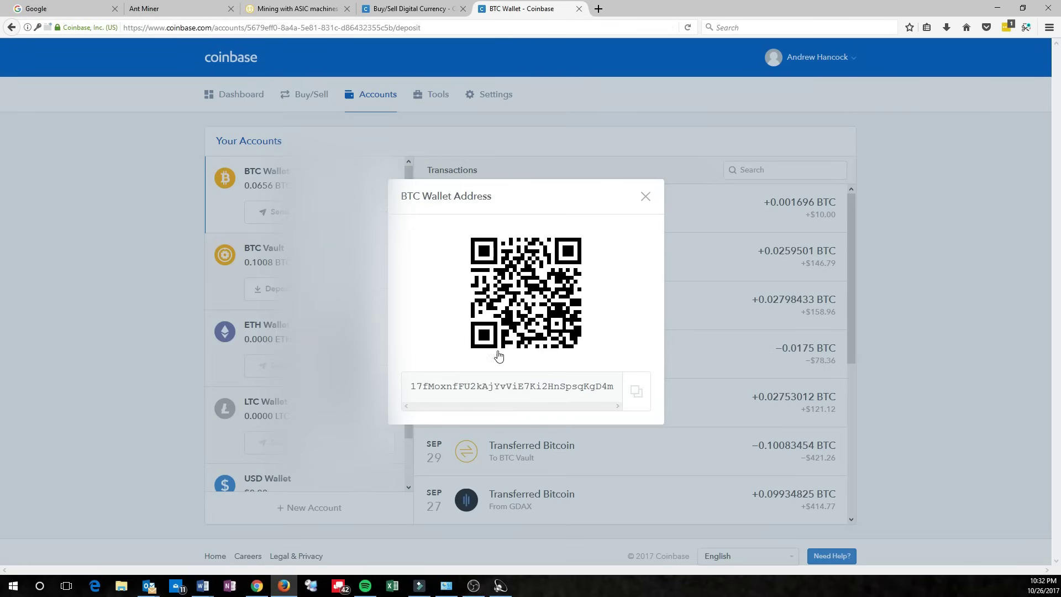
Look up NiceHash stats for the pasted Bitcoin address: 1 worker, Scrypt at 893.91 MH/s
click(291, 10)
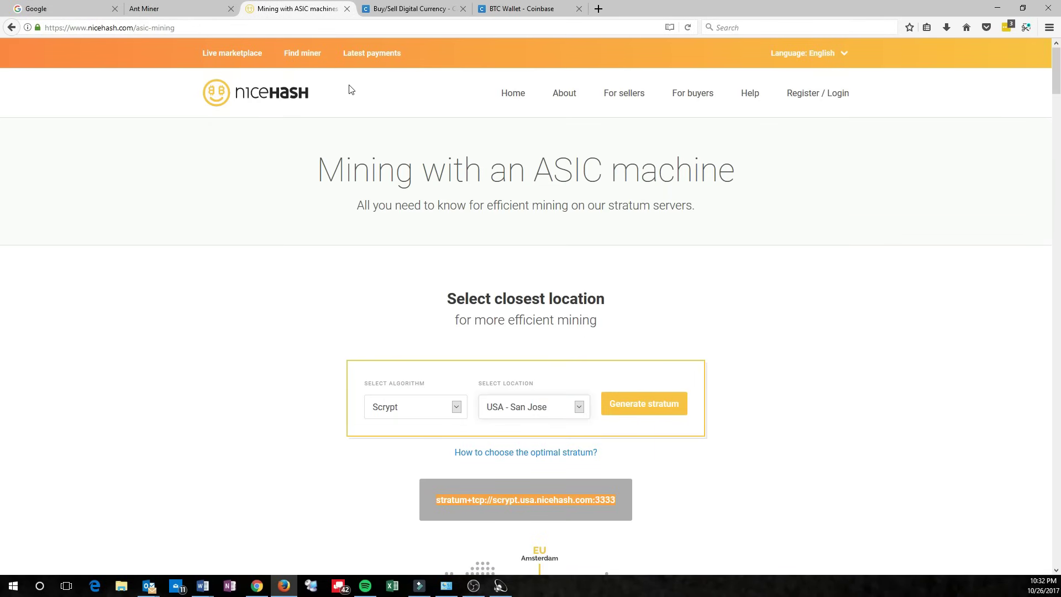
click(298, 57)
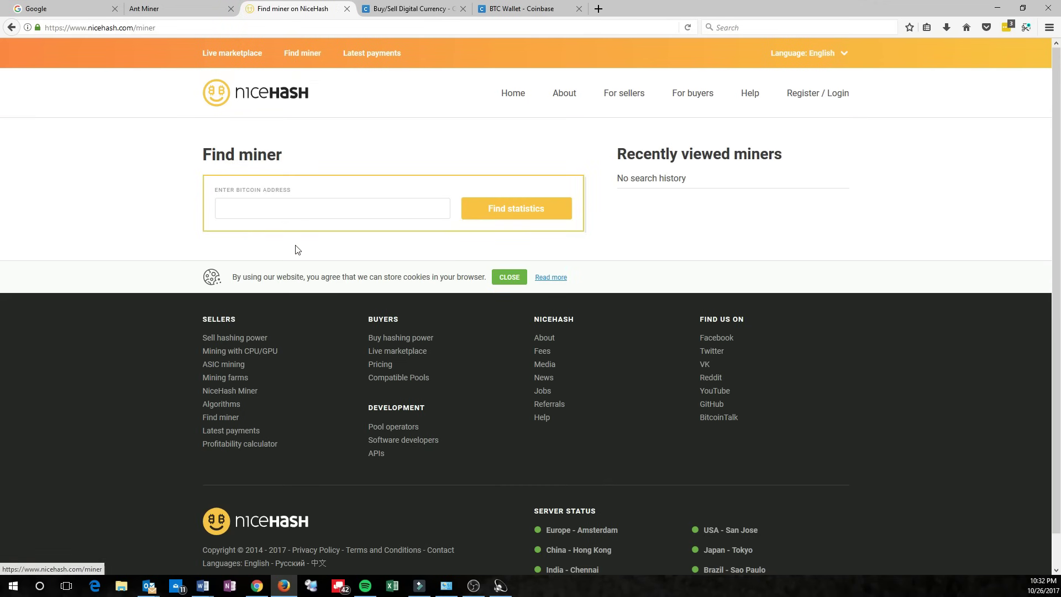
click(299, 211)
right_click(299, 212)
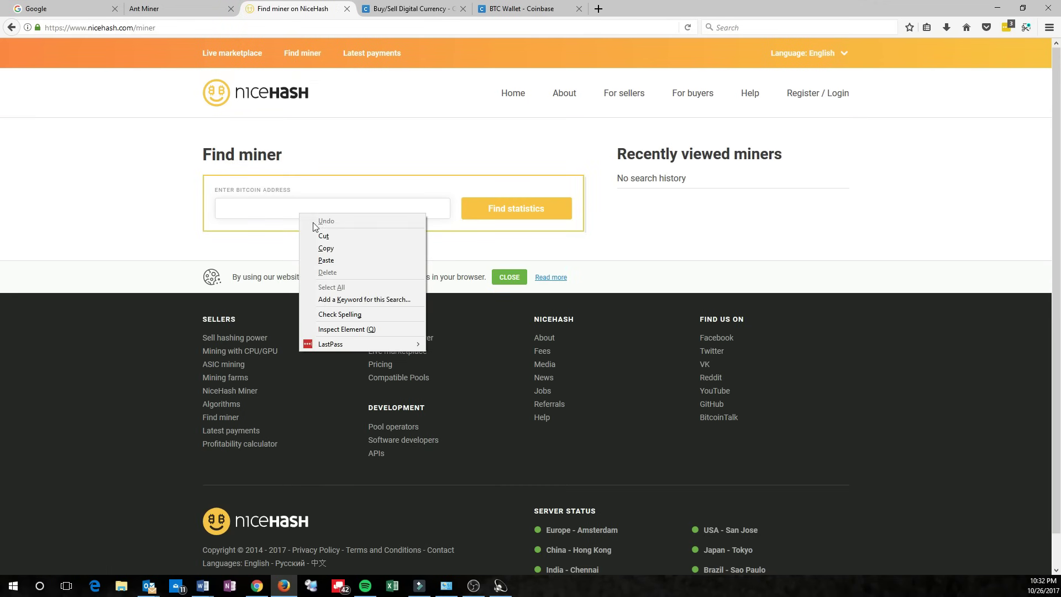
click(336, 258)
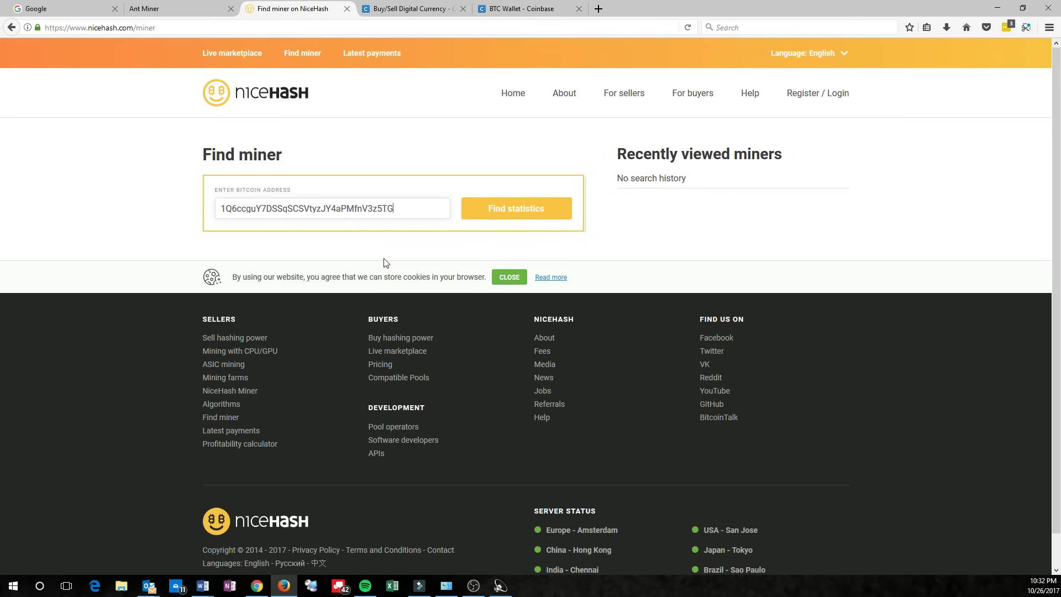
click(492, 215)
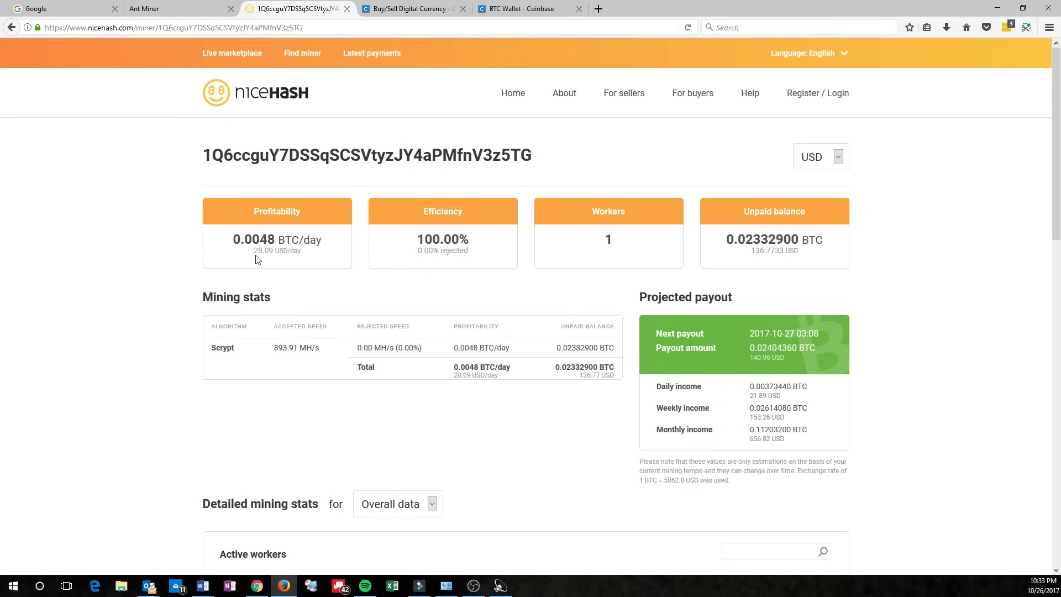
scroll(749, 235, down, 5)
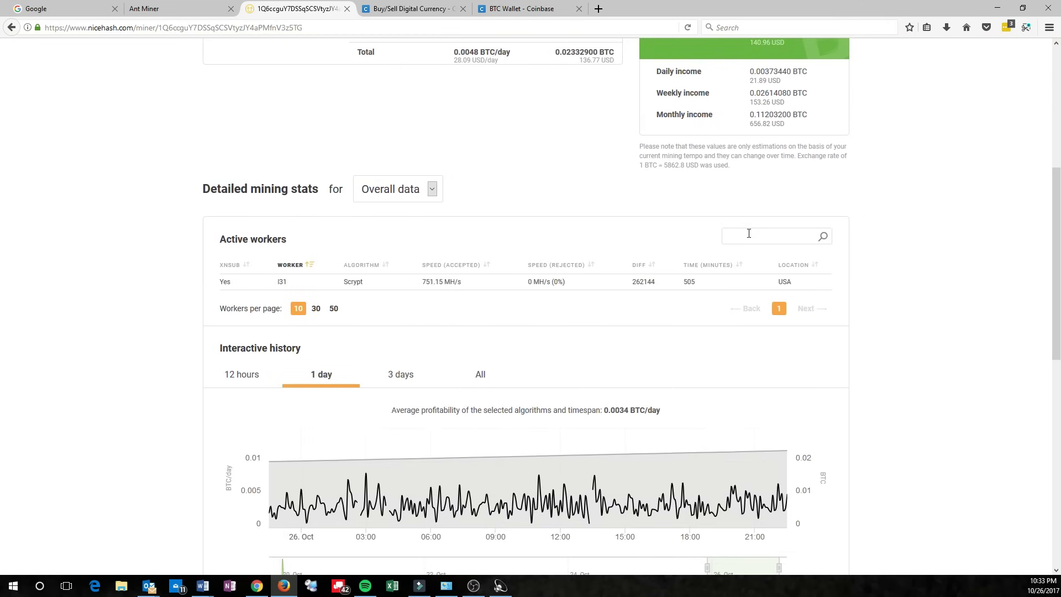
scroll(749, 233, down, 2)
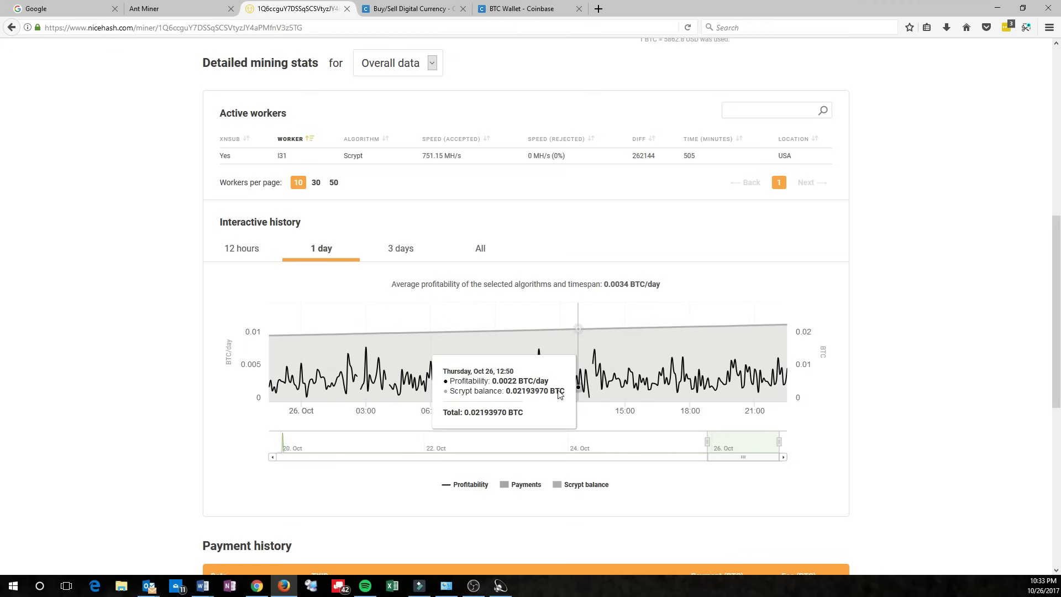
scroll(386, 342, up, 8)
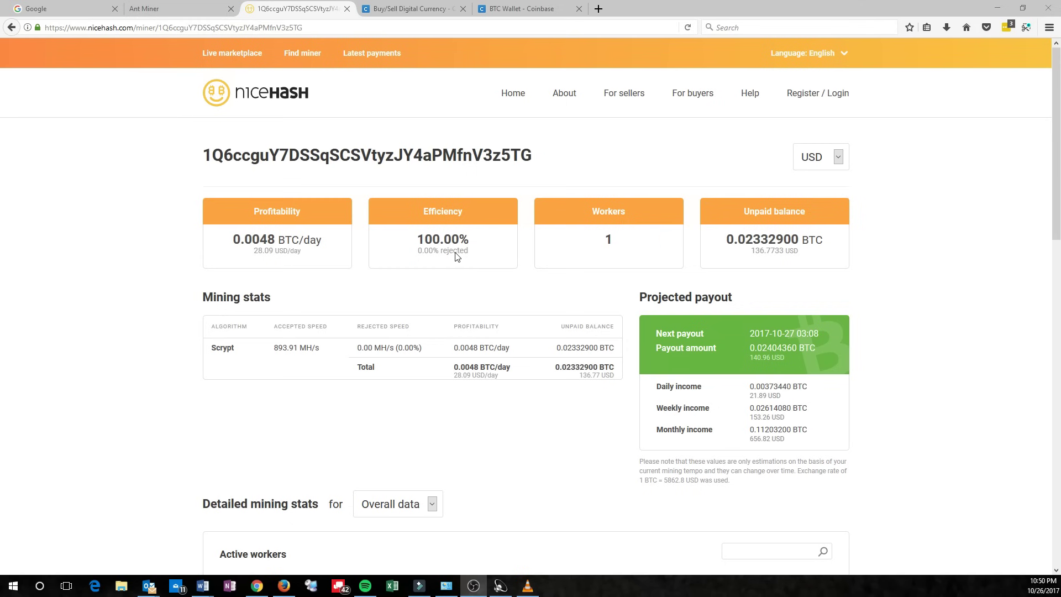
Show the Miner Status page again: 502.963 MH/s real-time, three pools alive
click(159, 8)
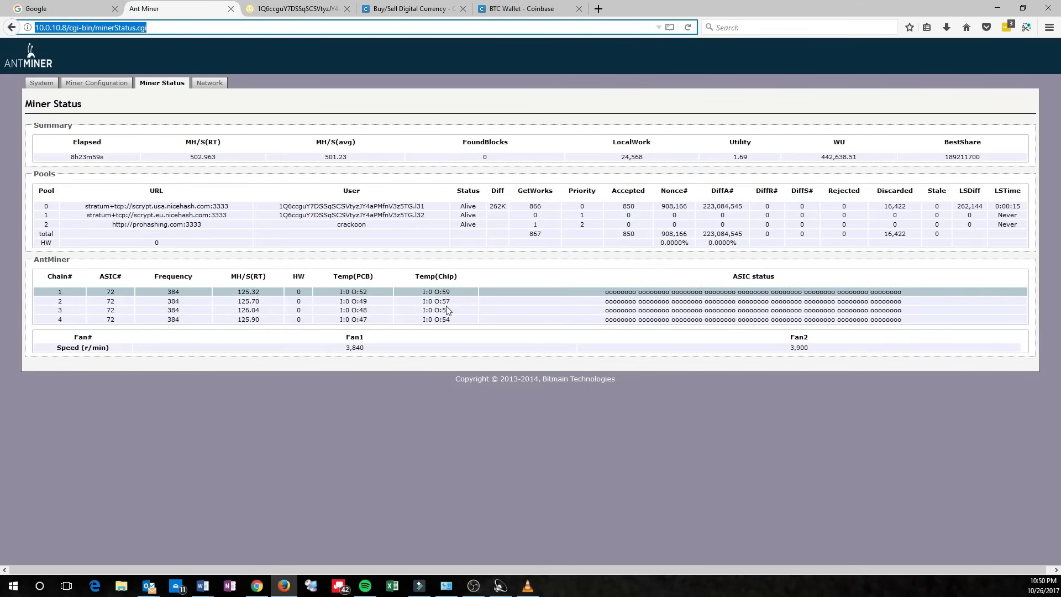